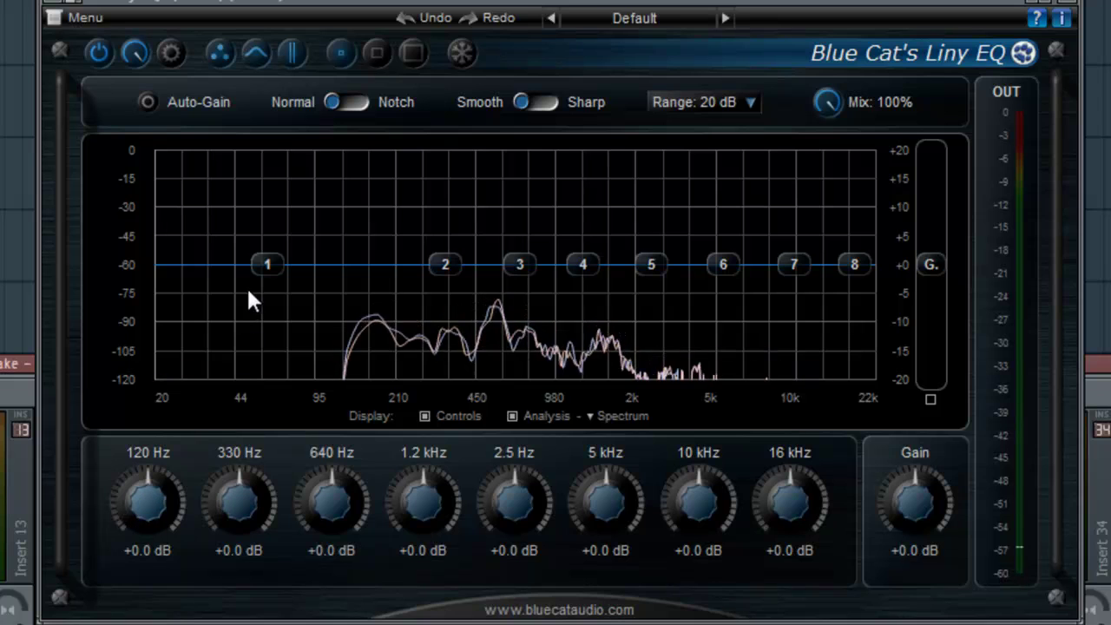
Try raising and lowering band 1's gain, down to -7.1 dB, then reset it to 0 dB
left_click_drag(265, 275, 589, 286)
left_click_drag(297, 277, 294, 313)
double_click(265, 311)
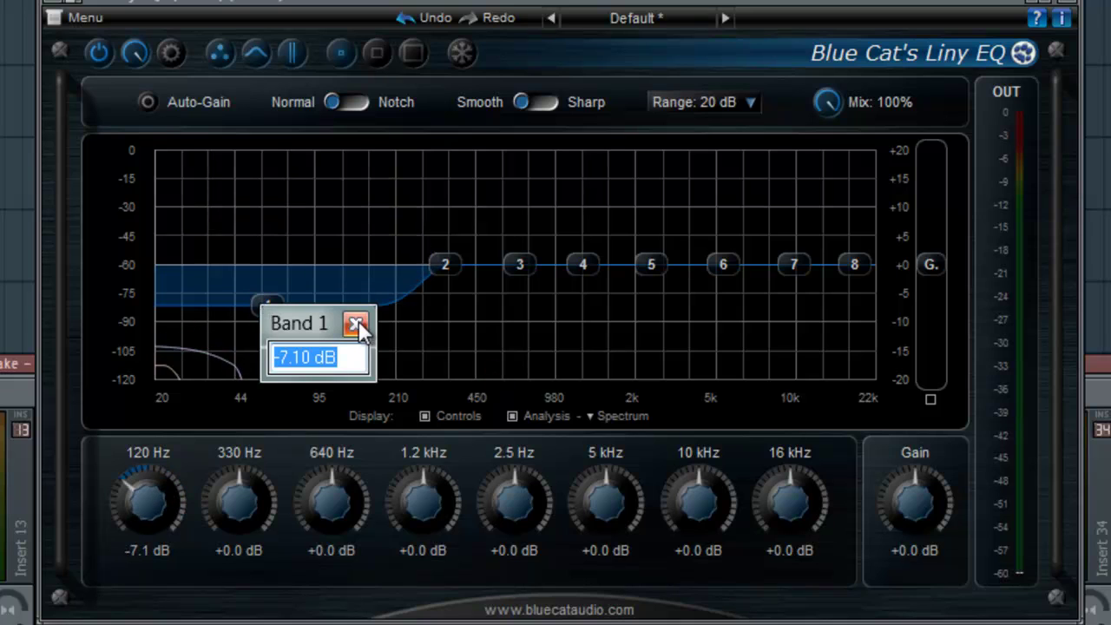
left_click(356, 323)
left_click(263, 313, "ctrl")
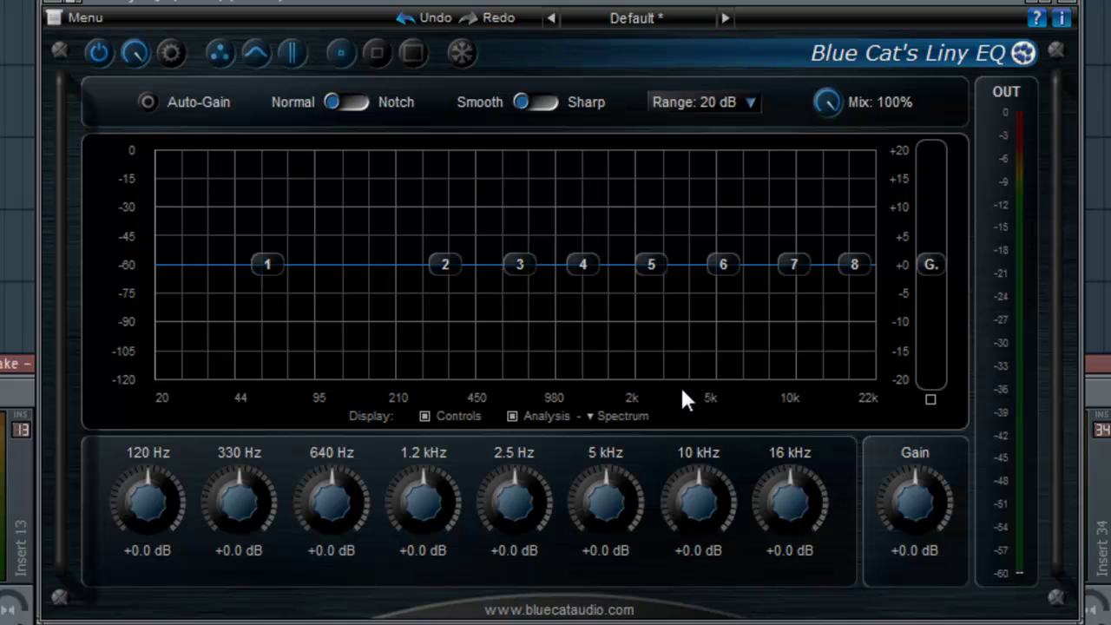
Change the graph range to 10 dB, then to 40 dB
left_click(750, 102)
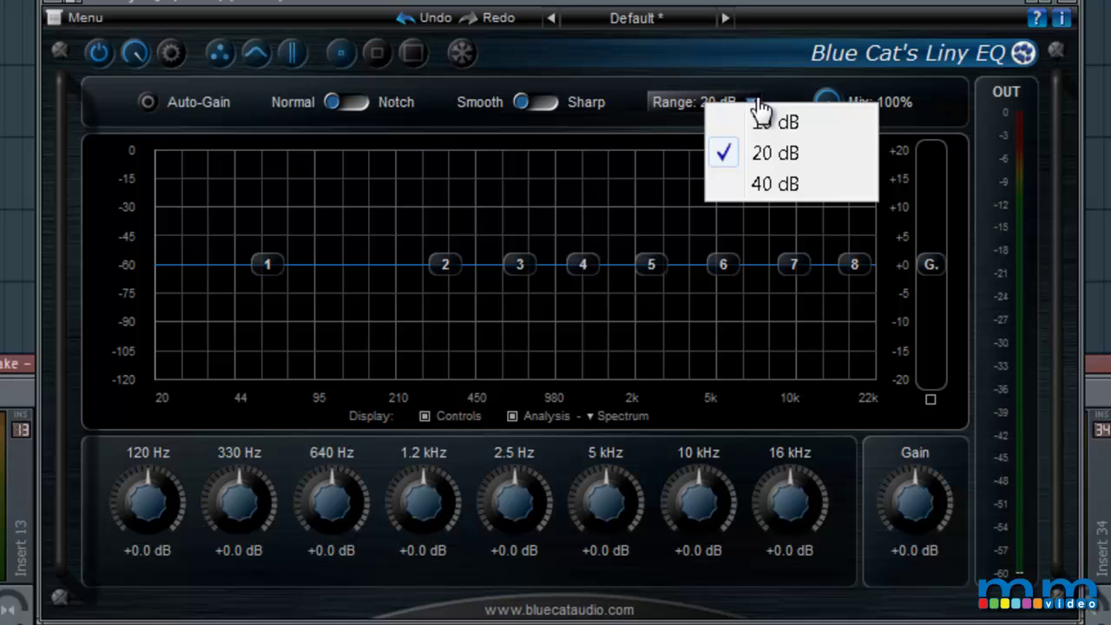
left_click(823, 126)
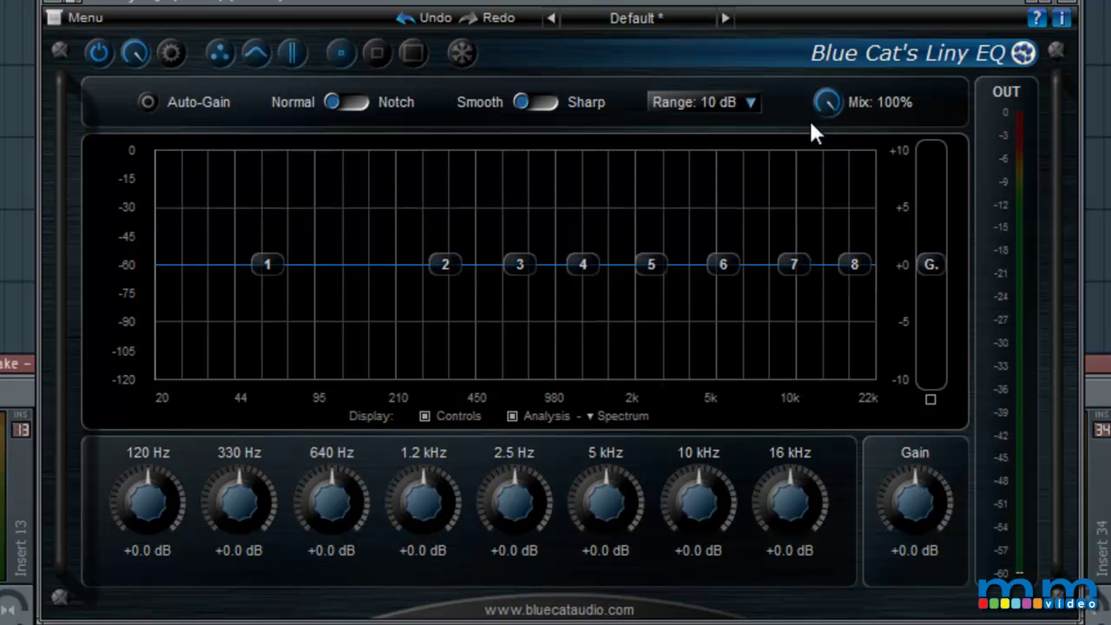
left_click(745, 102)
left_click(751, 184)
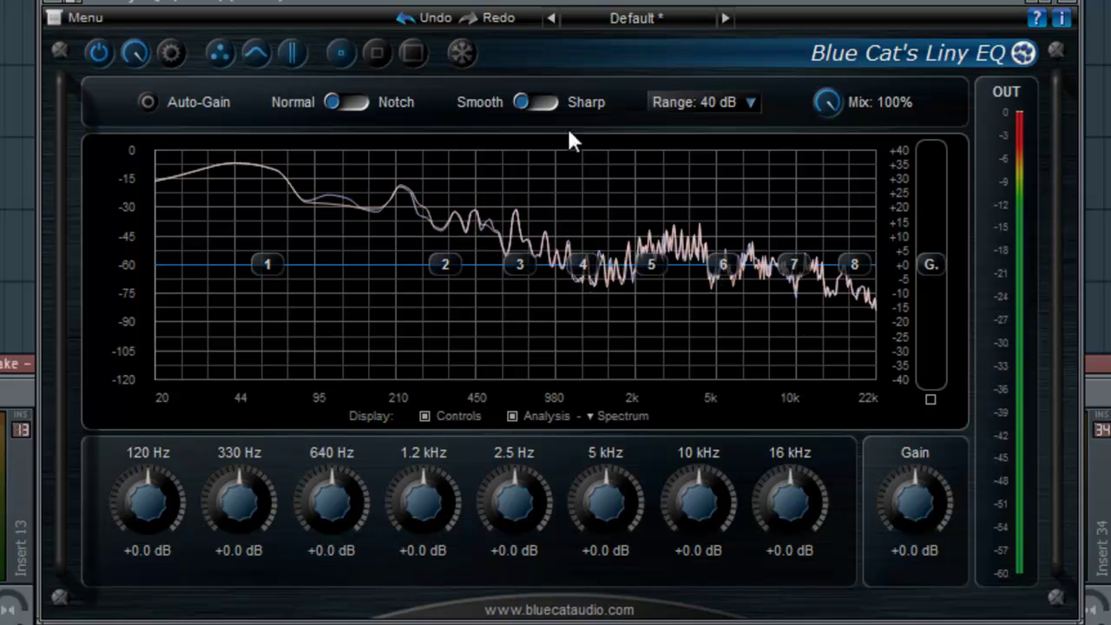
Boost and reset band 4 at 1.2 kHz; boost band 3 to +40 dB, try range 20 dB, then reset it
left_click_drag(584, 266, 585, 154)
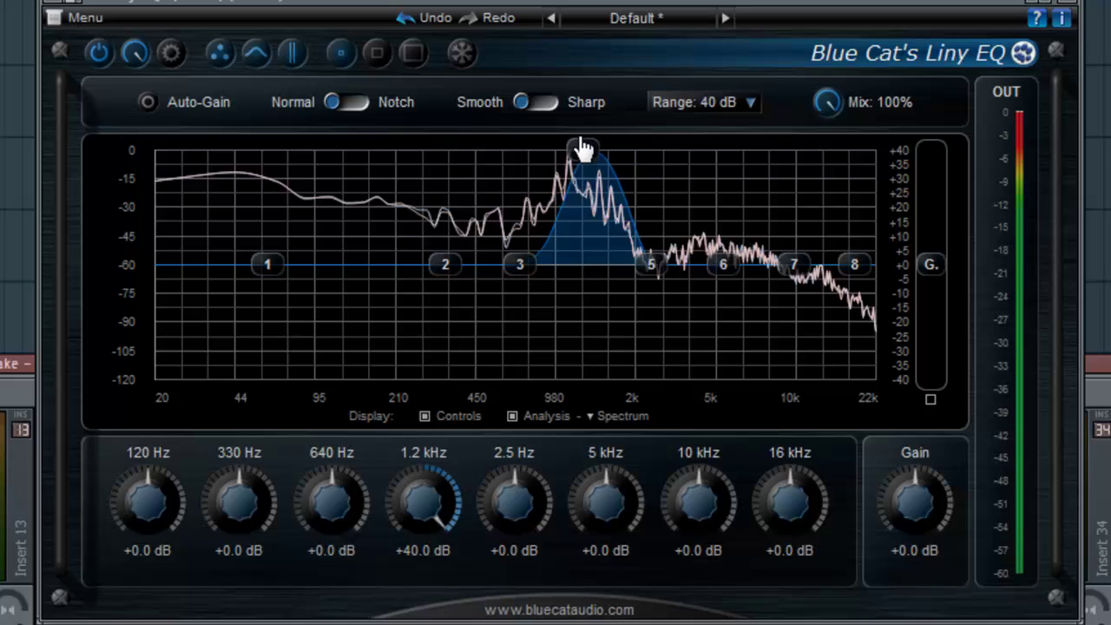
double_click(583, 149)
left_click_drag(524, 276, 499, 149)
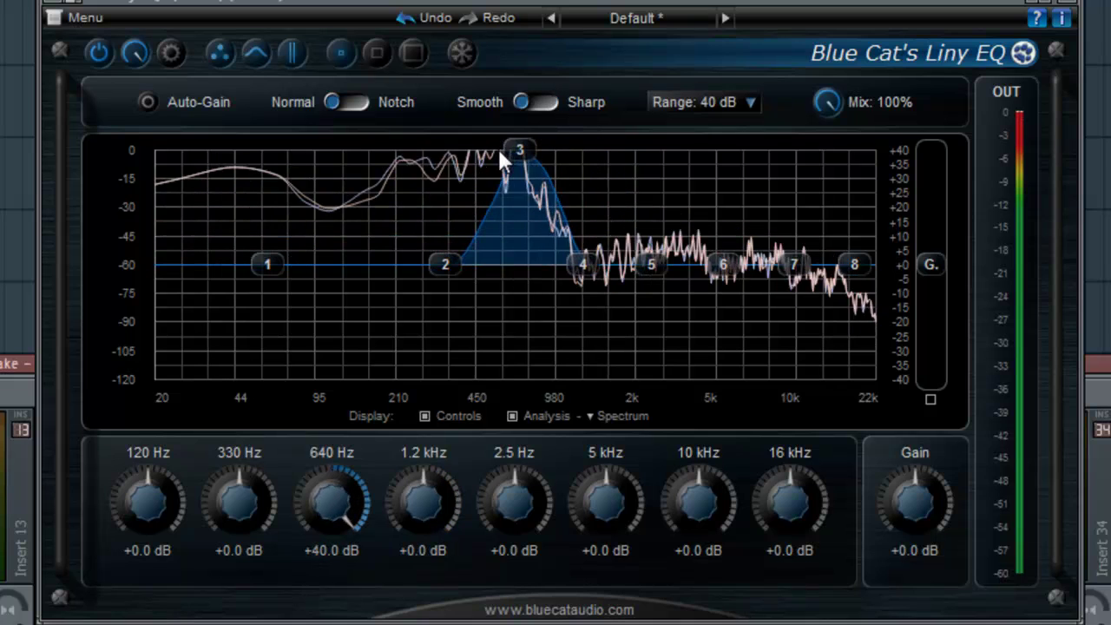
left_click(736, 106)
left_click(747, 151)
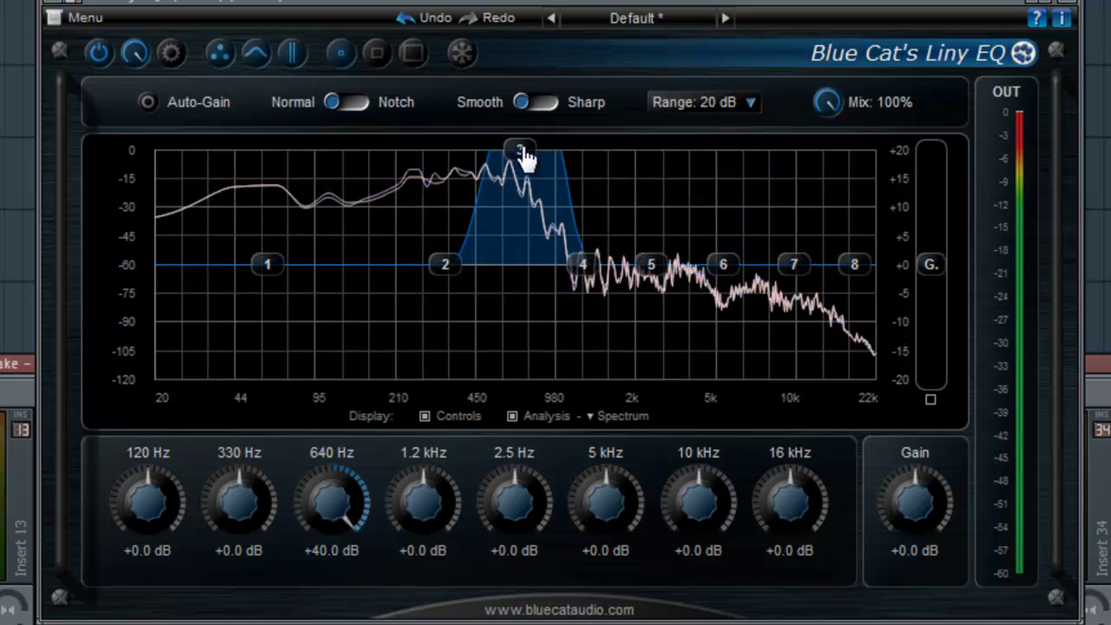
left_click(748, 102)
left_click(761, 185)
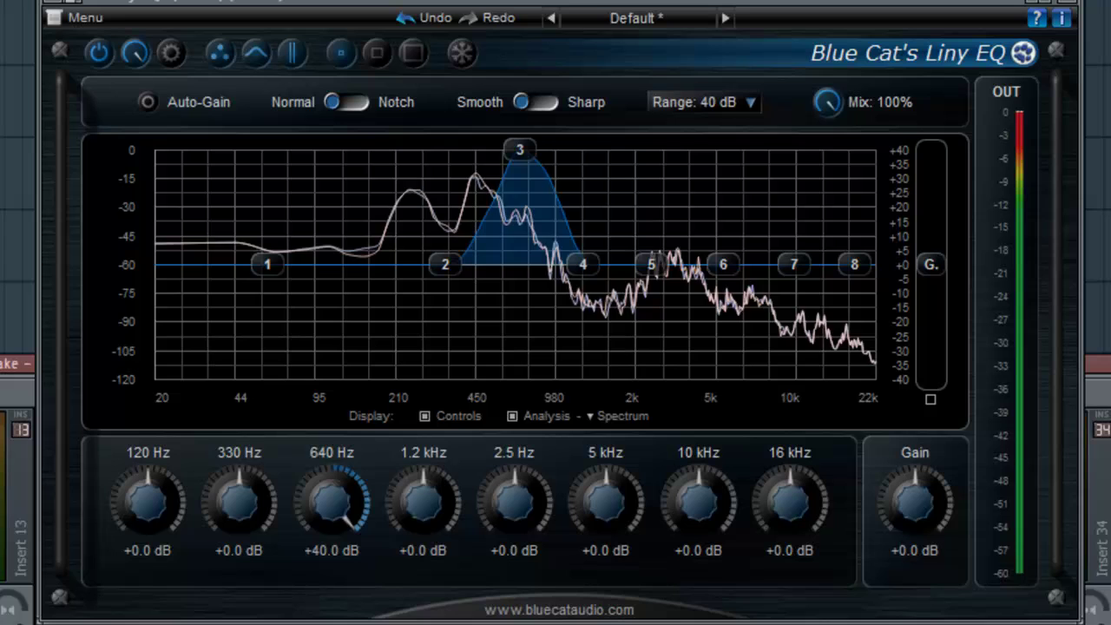
double_click(521, 151)
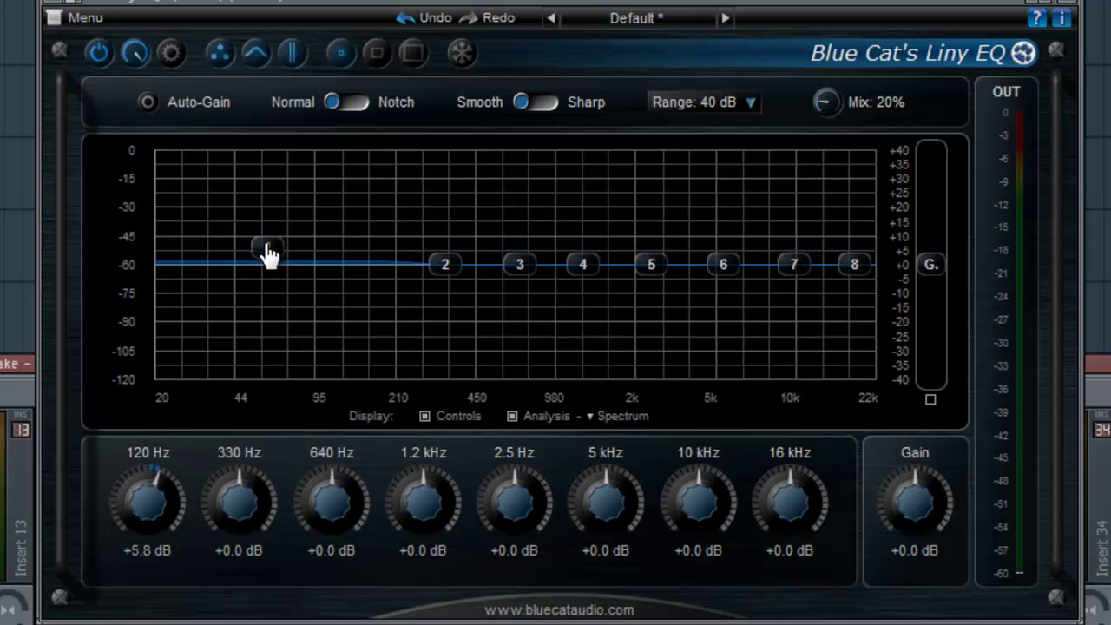
left_click_drag(269, 253, 266, 86)
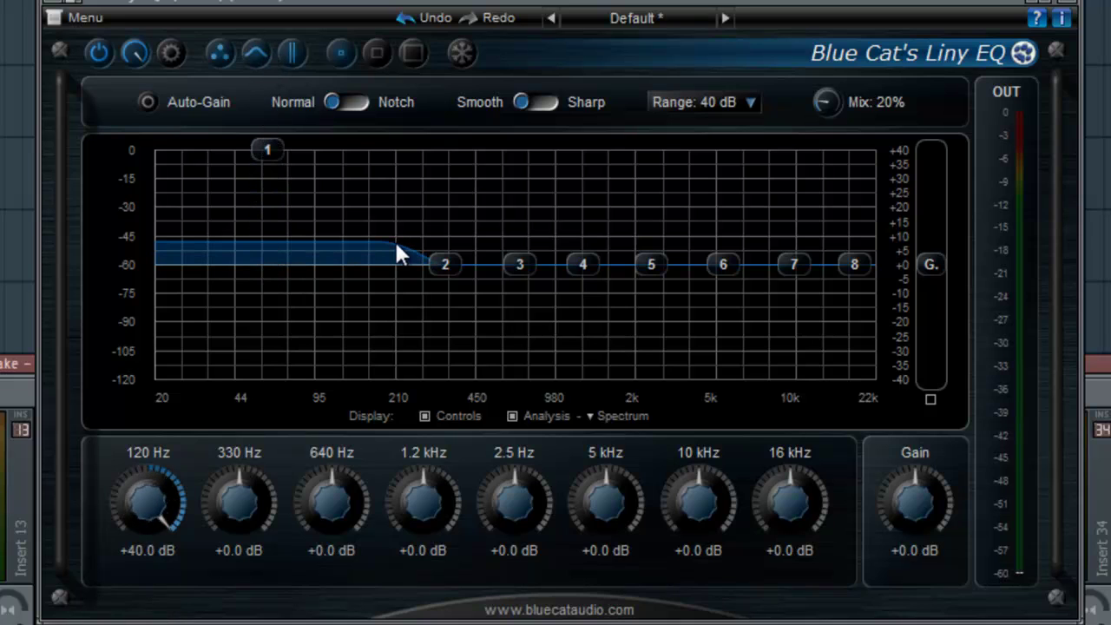
left_click_drag(266, 160, 241, 504)
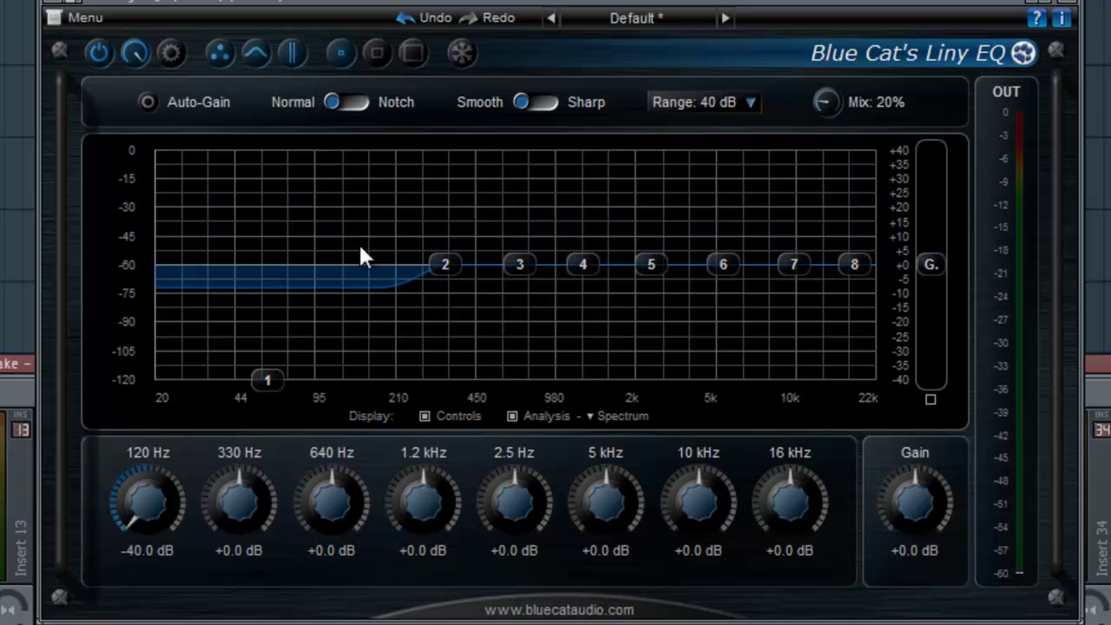
double_click(268, 384)
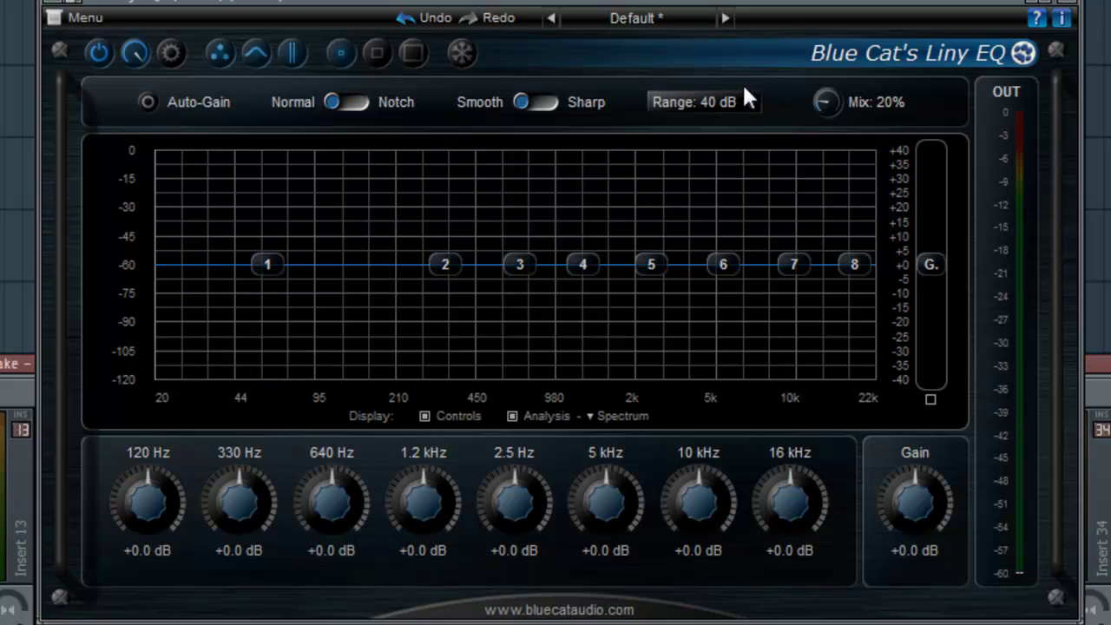
left_click_drag(815, 101, 817, 35)
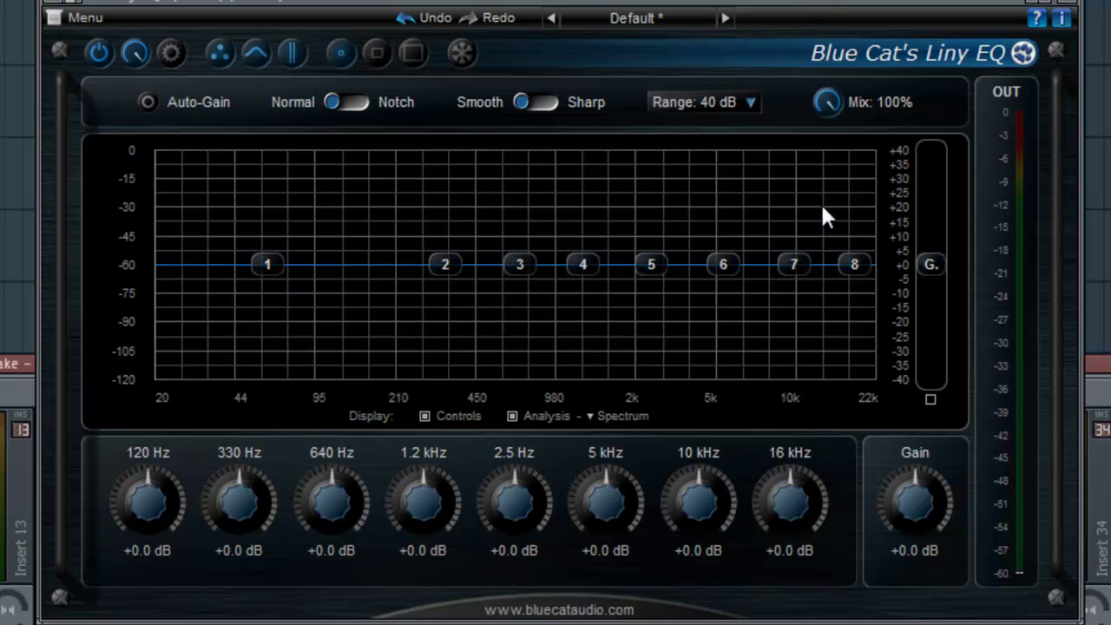
Set the graph range to 20 dB and hide the output meter, EQ graph and band knobs
left_click(739, 106)
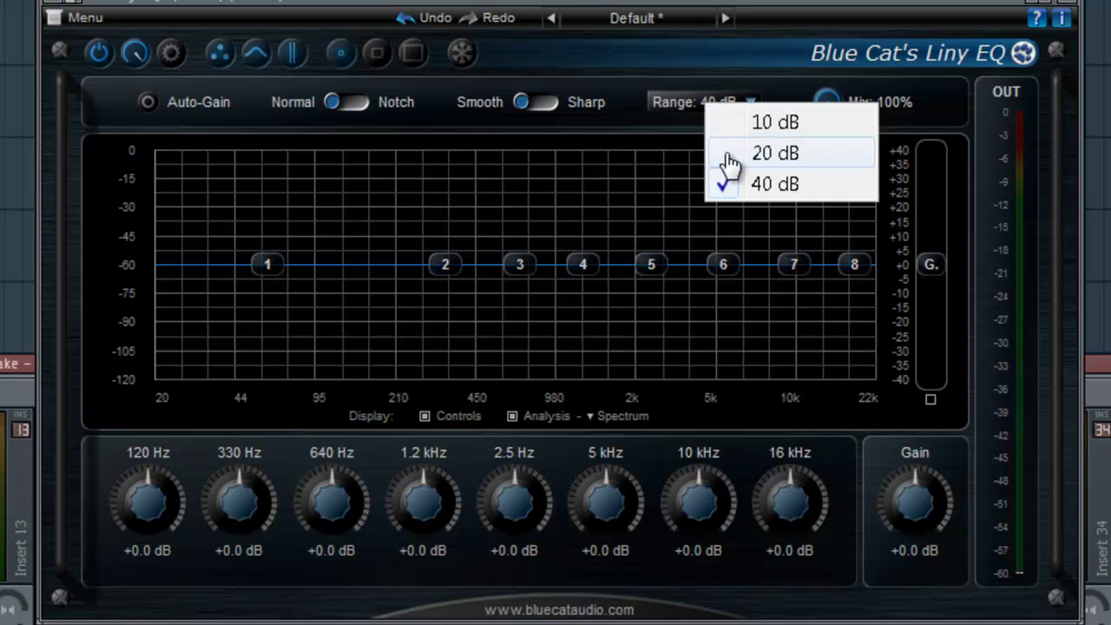
left_click(725, 153)
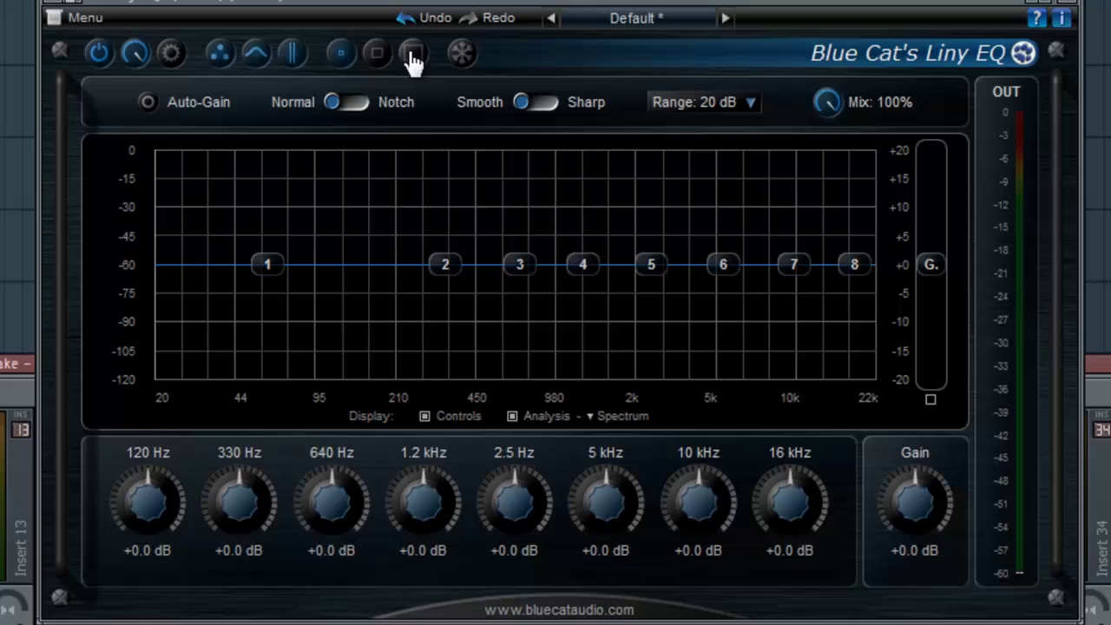
left_click(295, 63)
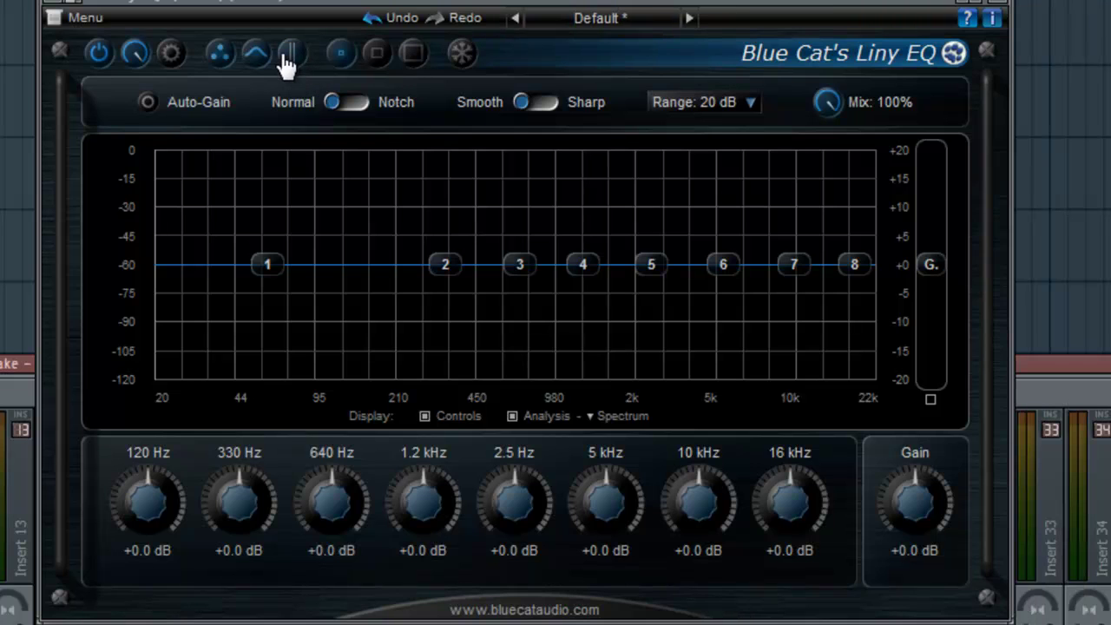
left_click(261, 57)
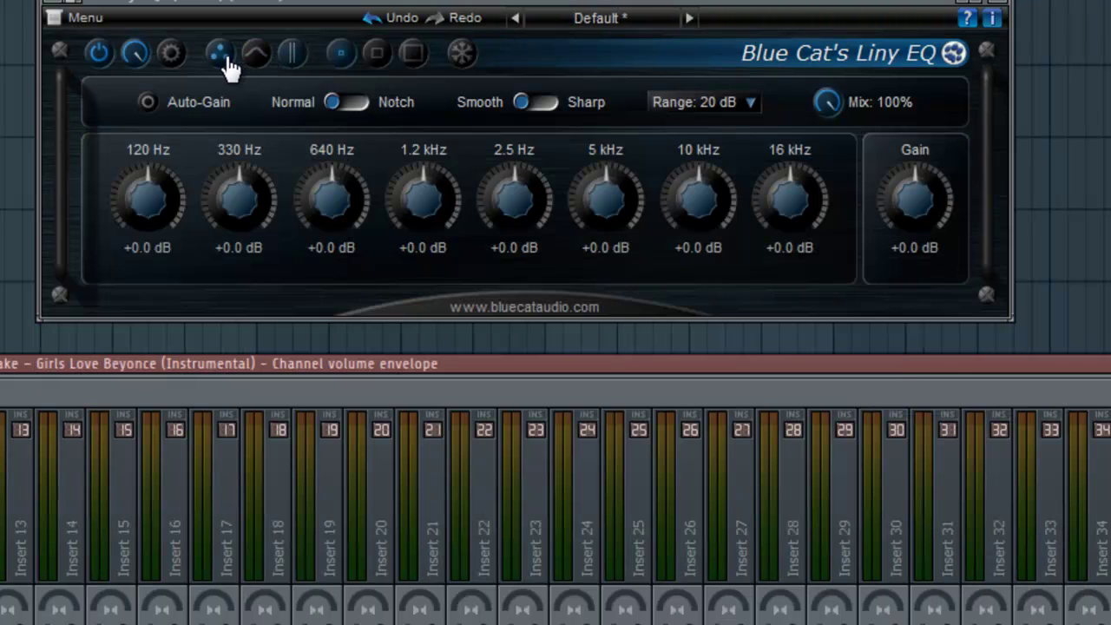
left_click(222, 56)
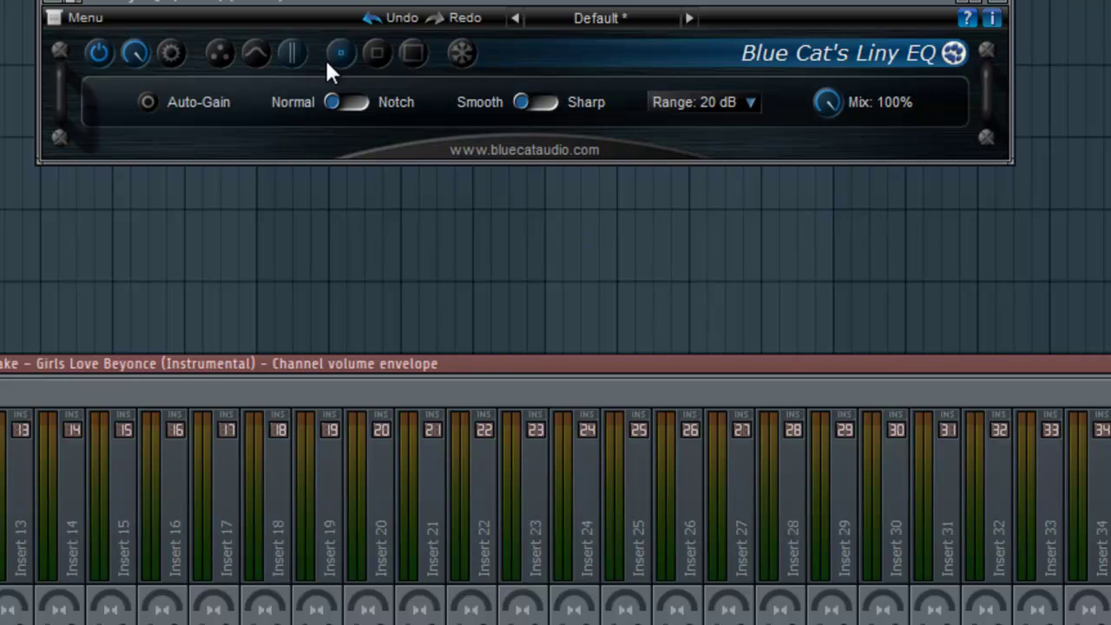
Show the band knobs, EQ graph and output meter again
left_click(222, 54)
left_click(256, 54)
left_click(293, 53)
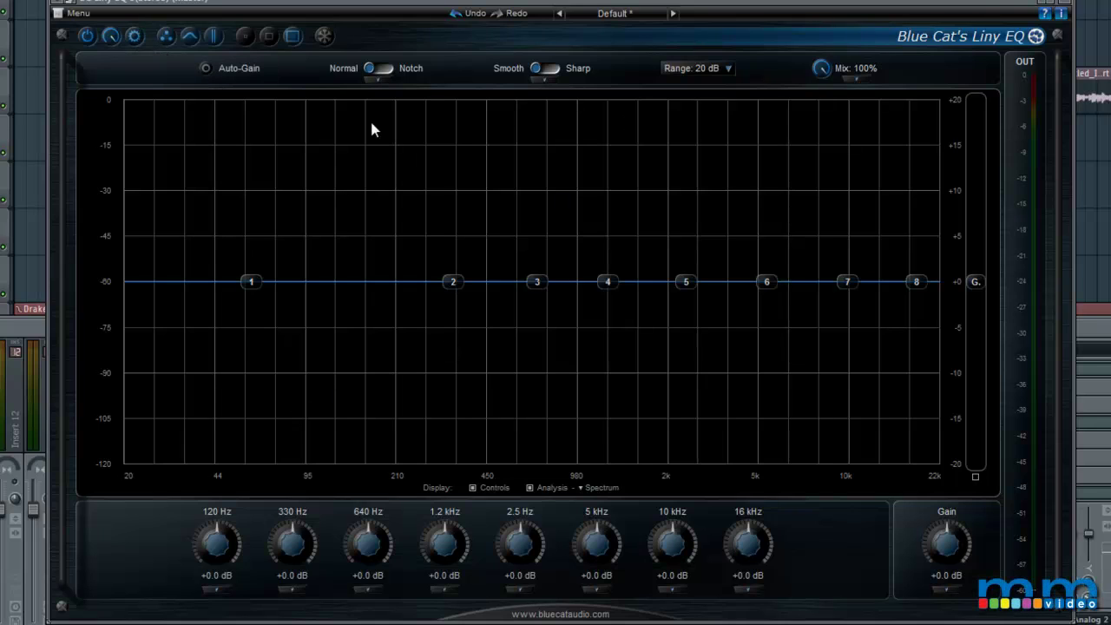
right_click(366, 80)
left_click(424, 153)
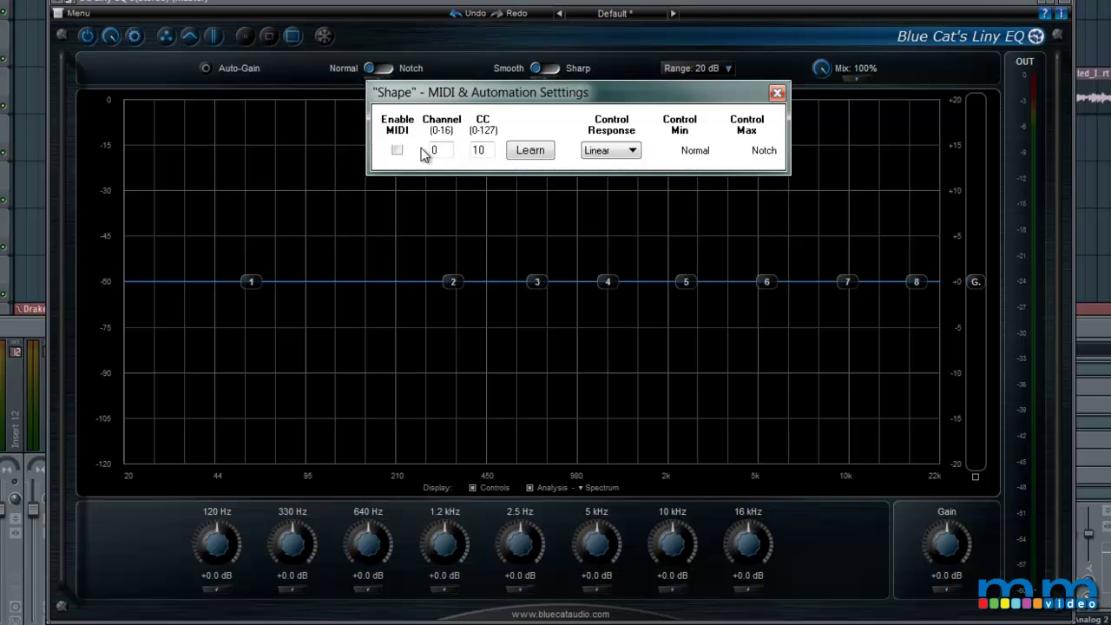
left_click(778, 93)
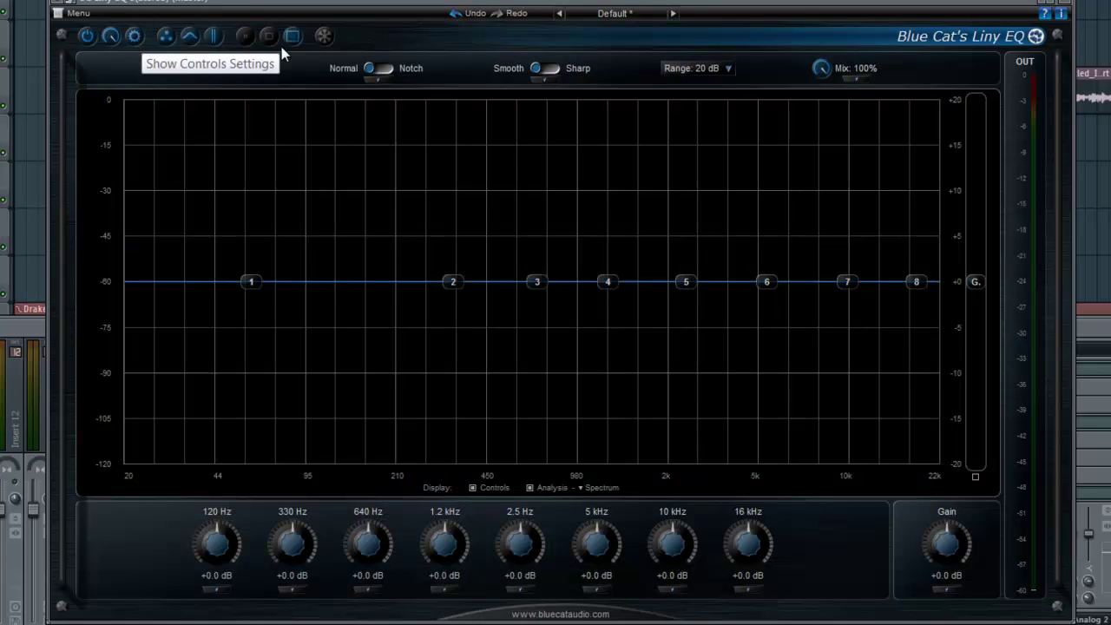
Load the Display > Spectrogram - Color preset, start playback, and enlarge the plugin window
left_click(599, 14)
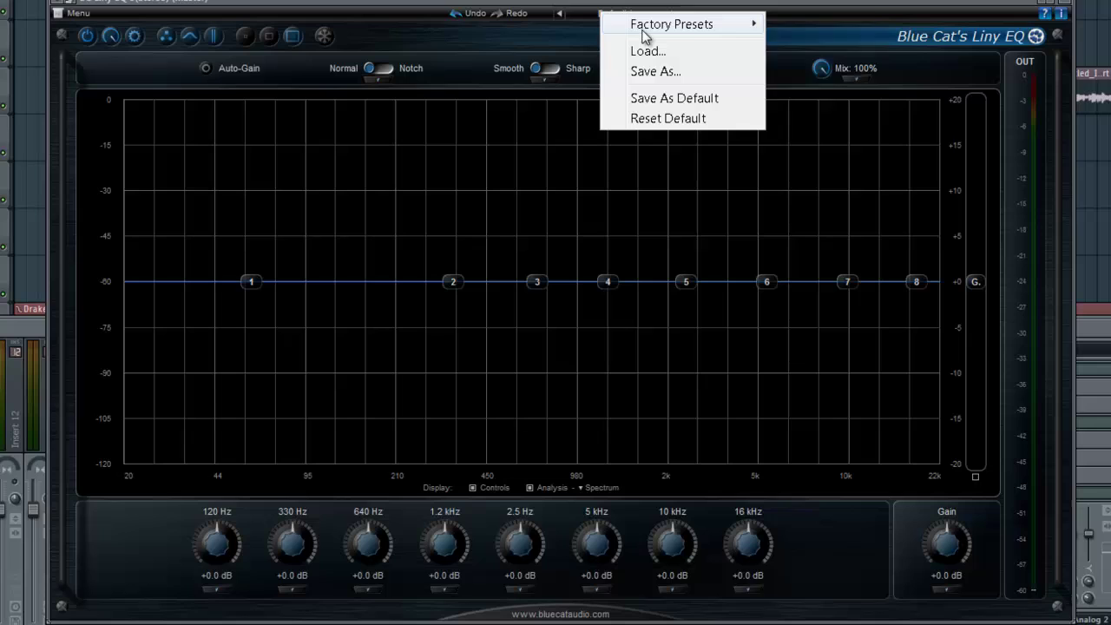
mouse_move(646, 36)
mouse_move(839, 29)
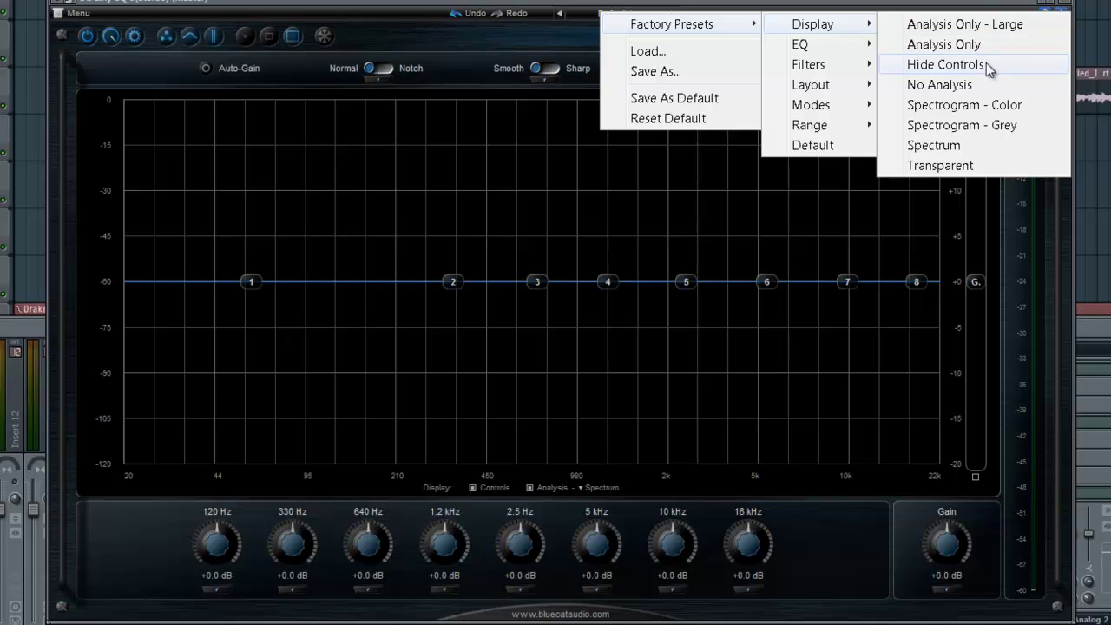
left_click(1016, 105)
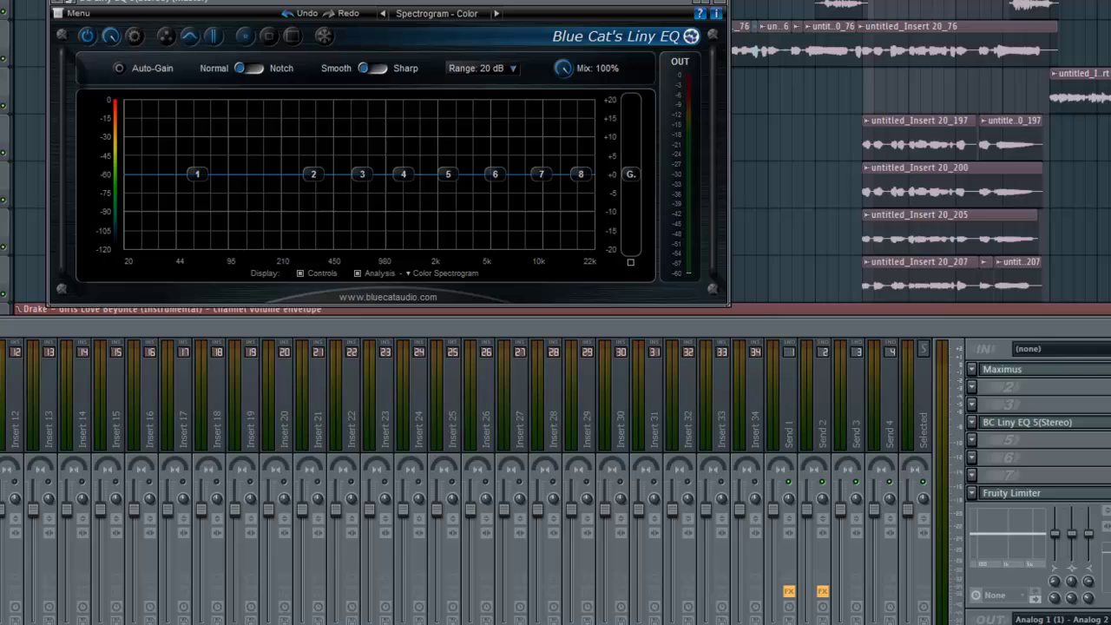
key("space")
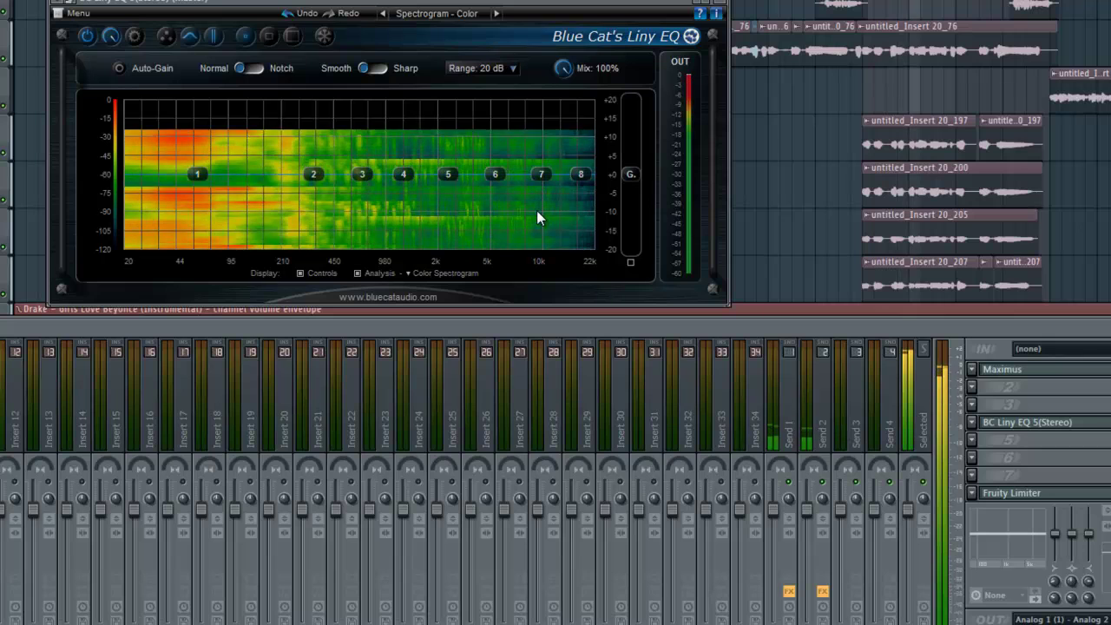
left_click(291, 41)
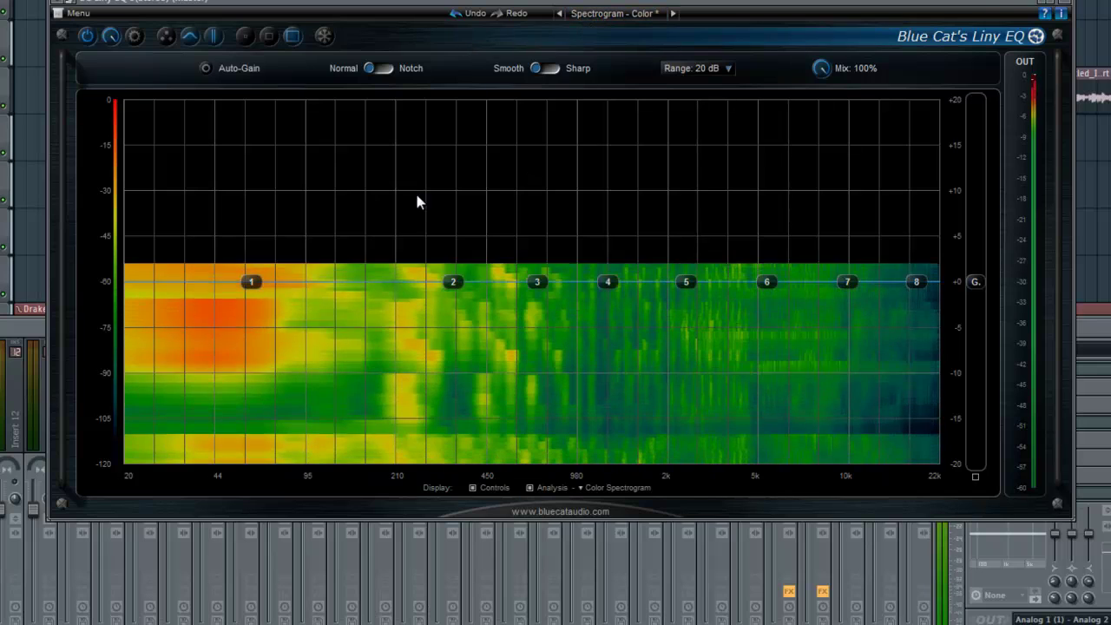
Load the Filters > Comb Filter factory preset, cutting bands 3, 5 and 7 to -40 dB
right_click(526, 148)
mouse_move(587, 161)
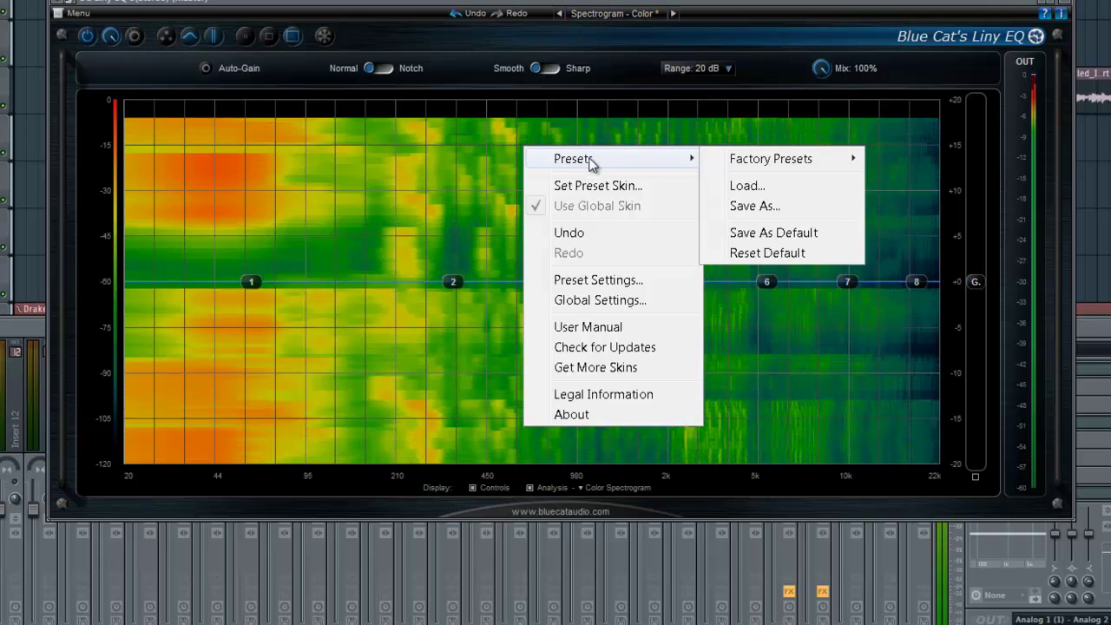
mouse_move(758, 162)
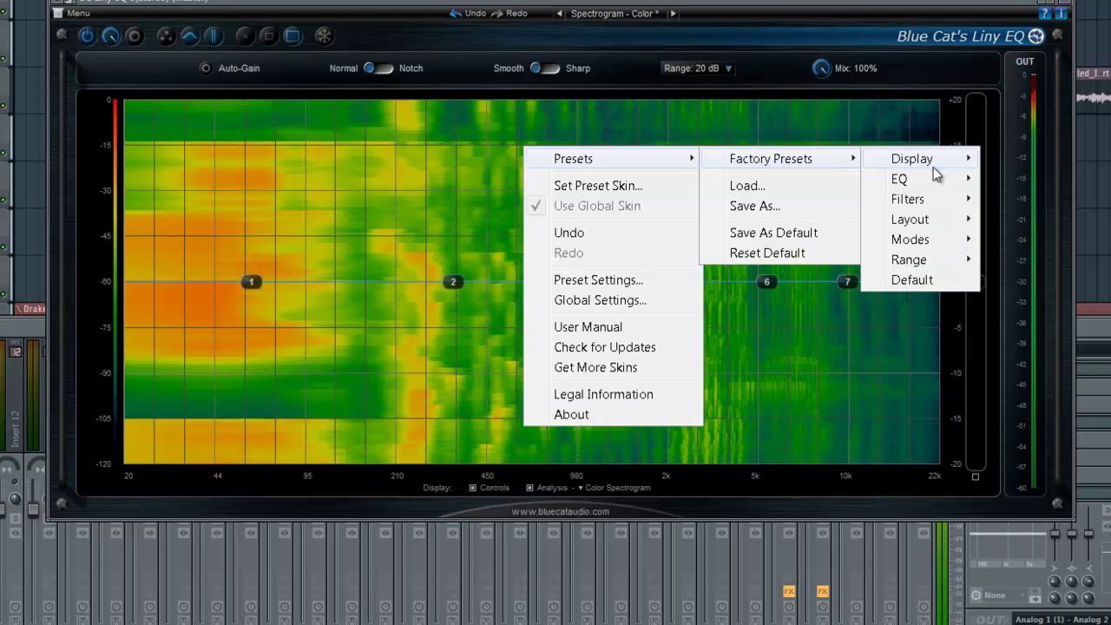
mouse_move(937, 203)
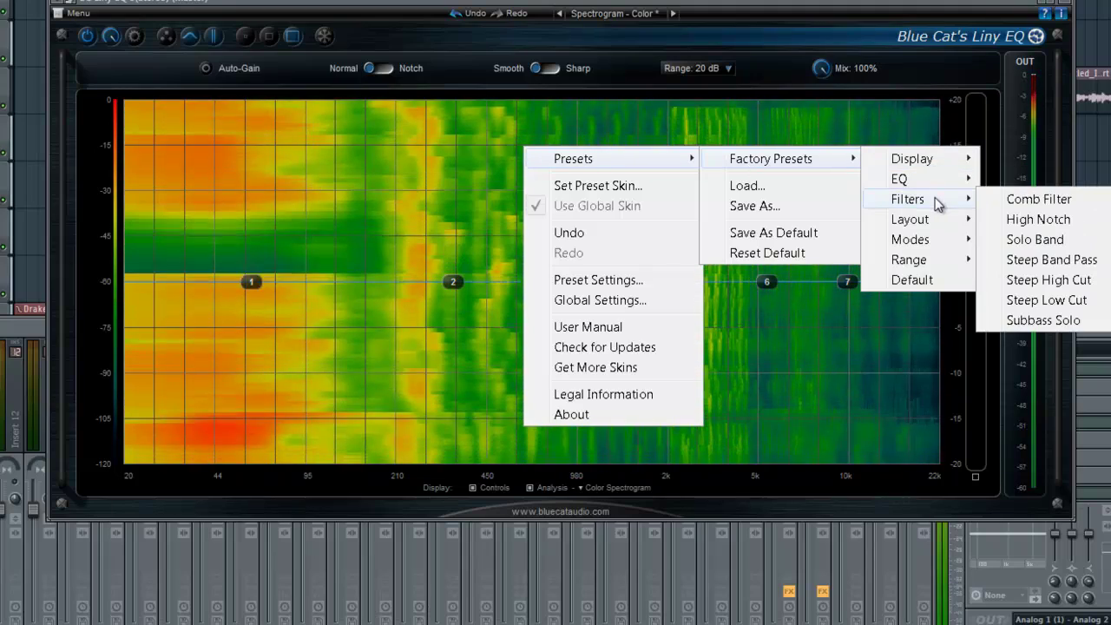
left_click(1074, 201)
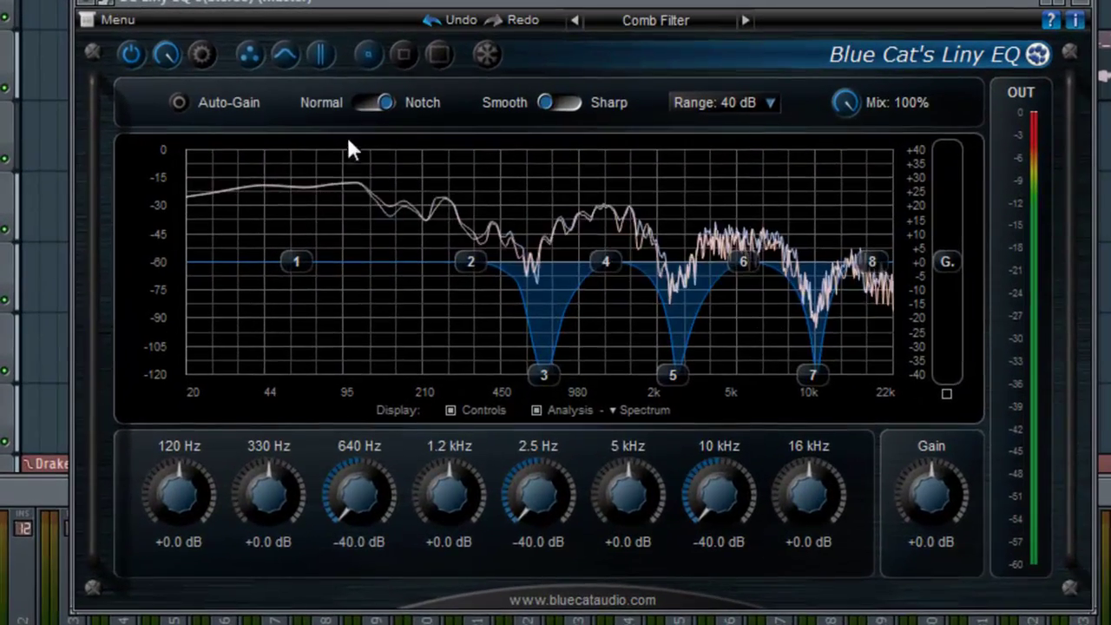
Open the plugin's right-click options menu and dismiss it without choosing anything
right_click(395, 146)
mouse_move(606, 176)
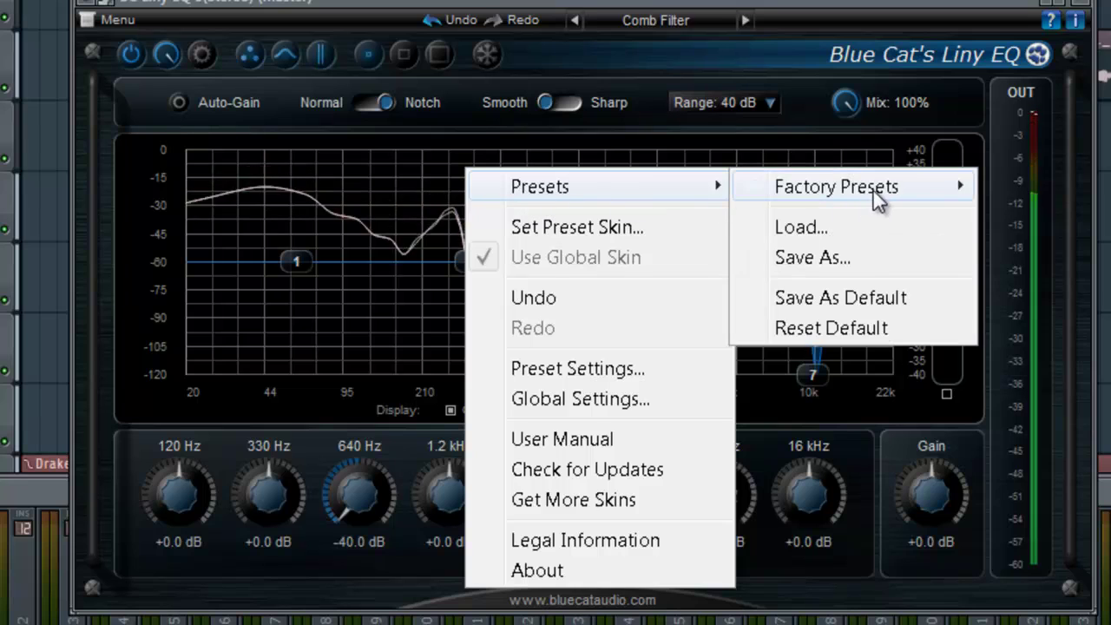
mouse_move(964, 187)
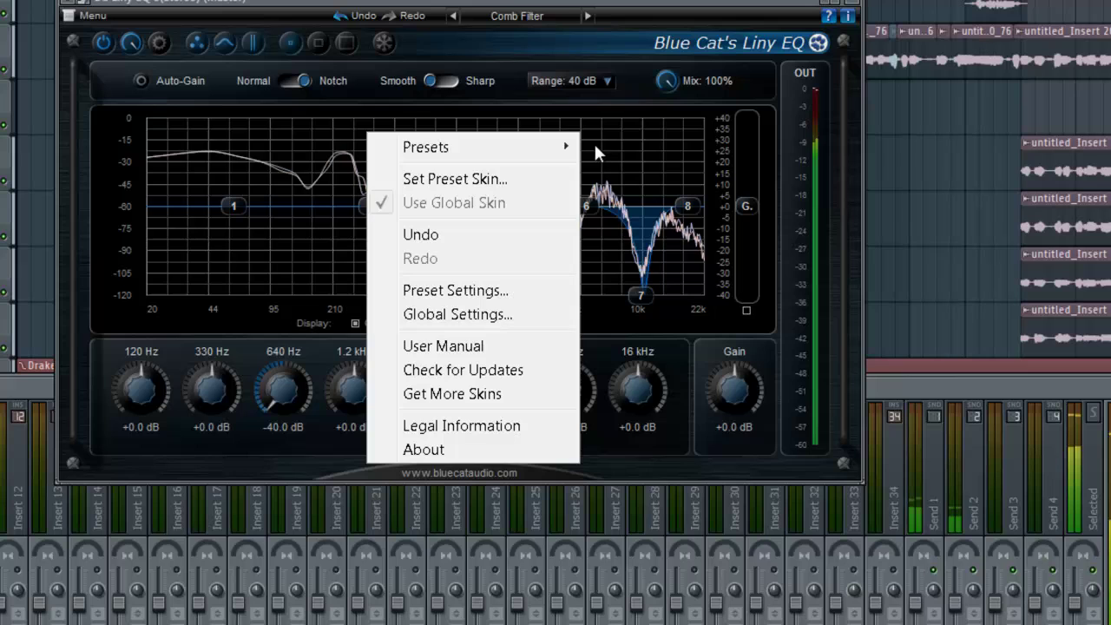
left_click(611, 222)
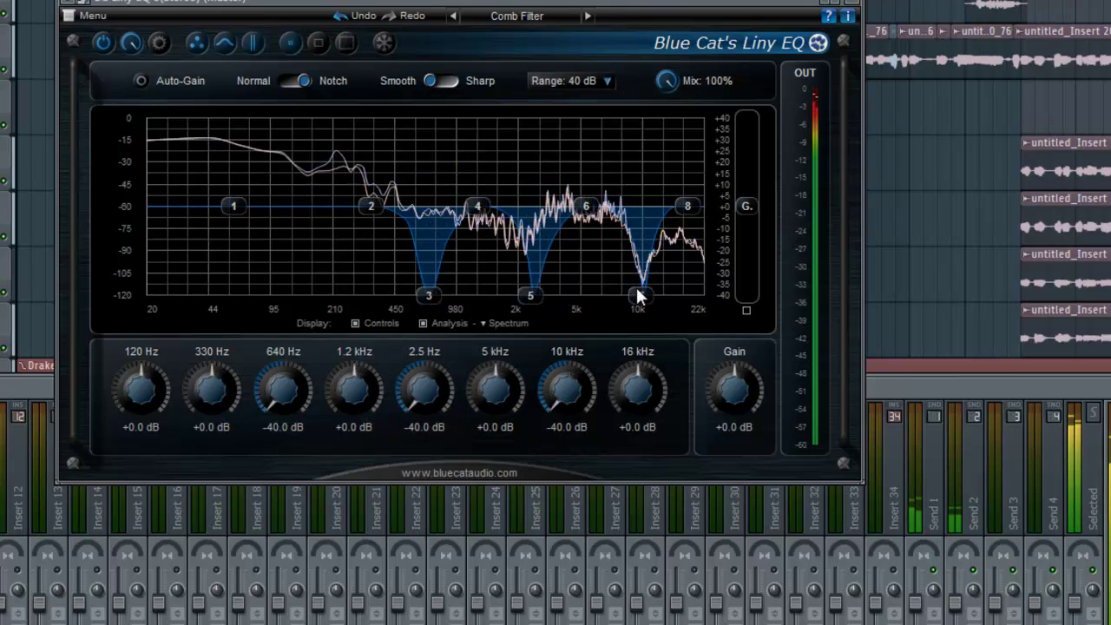
Reset the 10 kHz, 2.5 kHz and 640 Hz bands from -40 dB to 0 dB
right_click(637, 297)
left_click(626, 290)
double_click(638, 296)
double_click(529, 295)
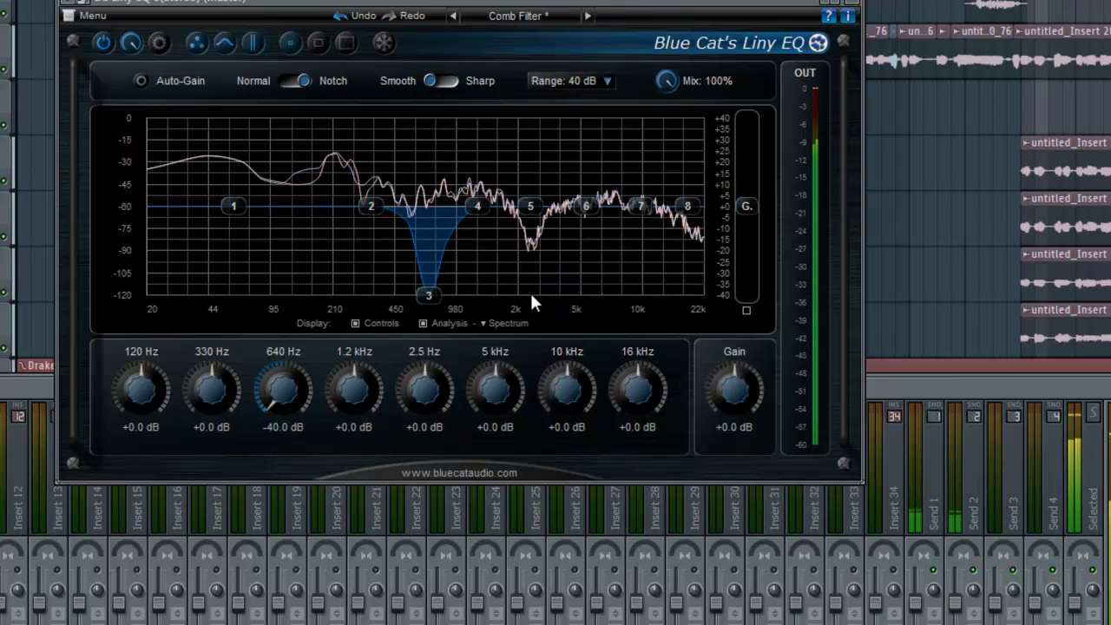
double_click(428, 295)
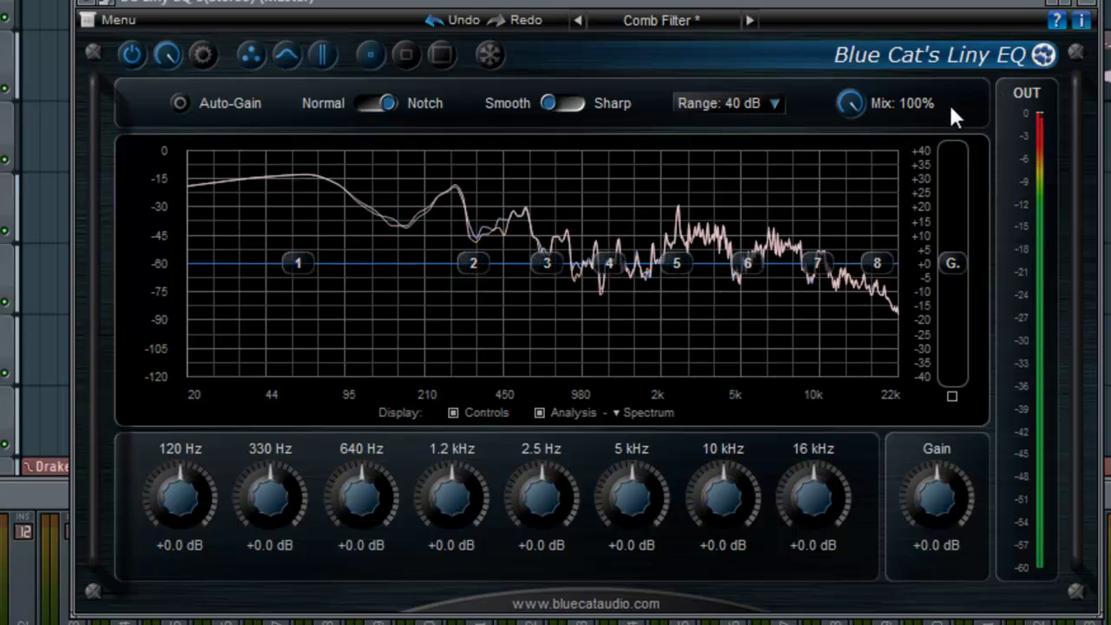
Sweep the Mix knob down and back to 100%, then switch to the Large Size layout
left_click_drag(850, 102, 882, 91)
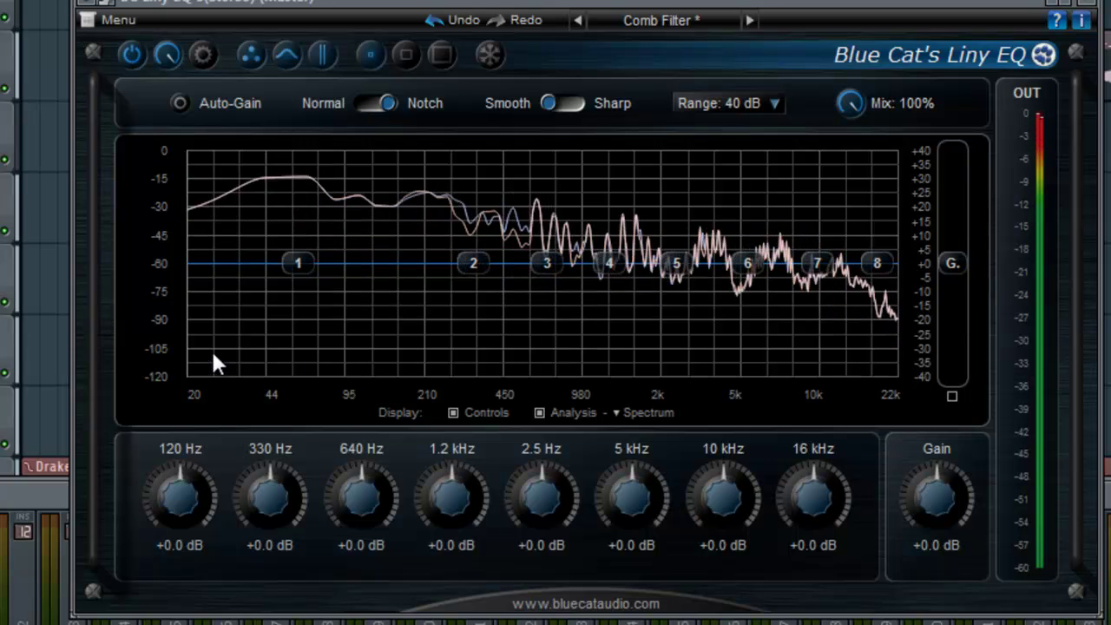
left_click(443, 56)
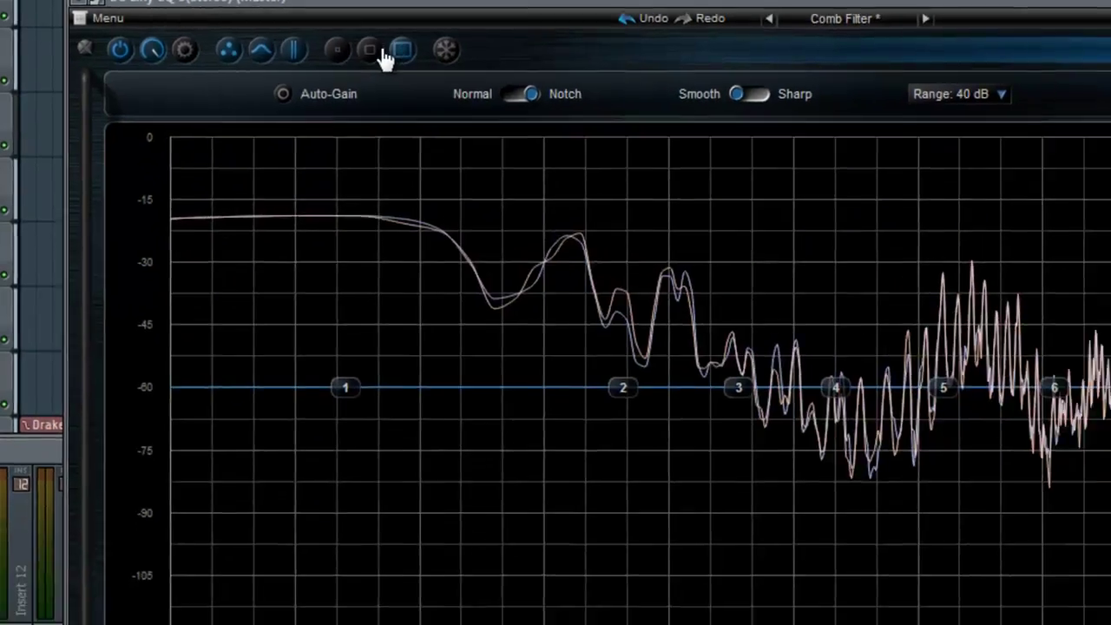